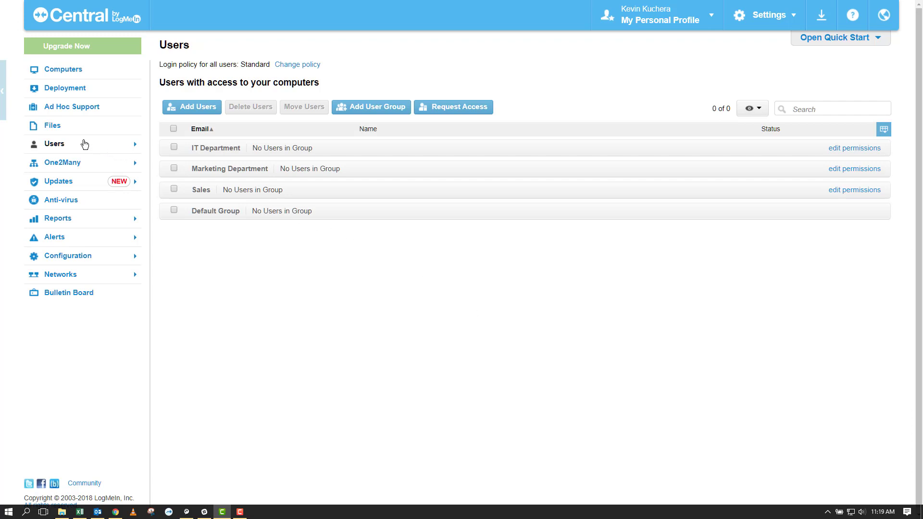
Go to the Users management list and open the Add Users invitation form
{"action": "left_click", "coordinate": [85, 144]}
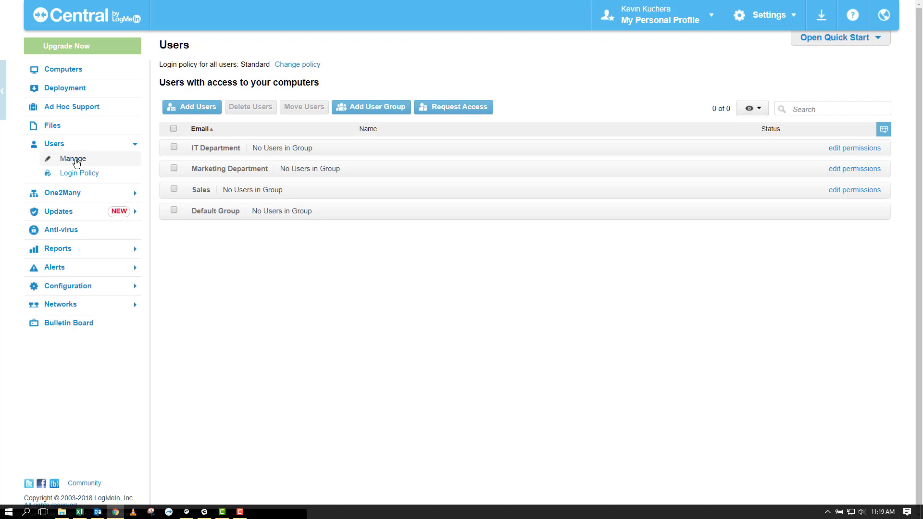
{"action": "left_click", "coordinate": [73, 159]}
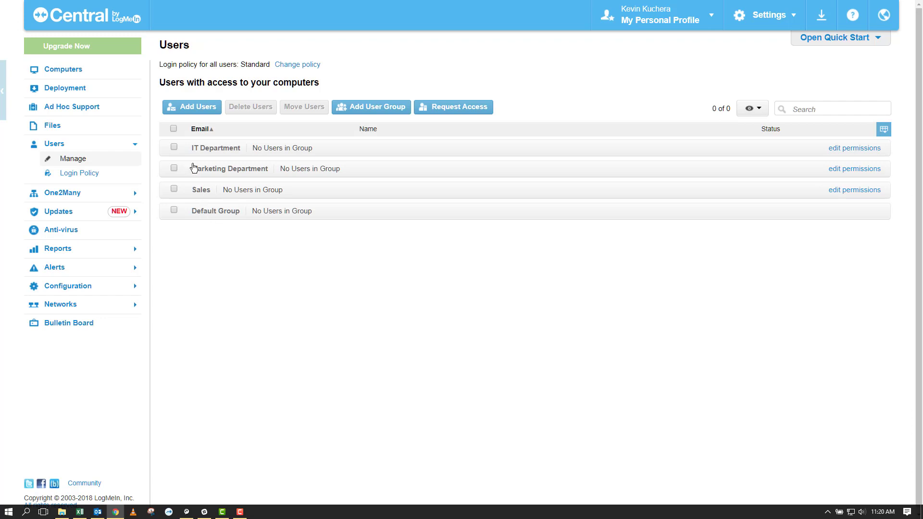
{"action": "left_click", "coordinate": [194, 112]}
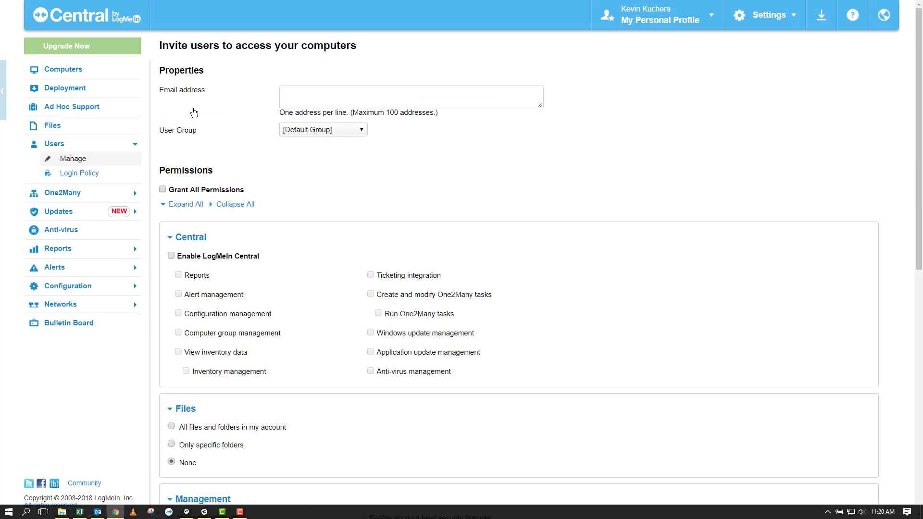
Enter both IT users' e-mail addresses, one per line, in the Email address box
{"action": "scroll", "coordinate": [286, 212], "scroll_direction": "down", "scroll_amount": 3}
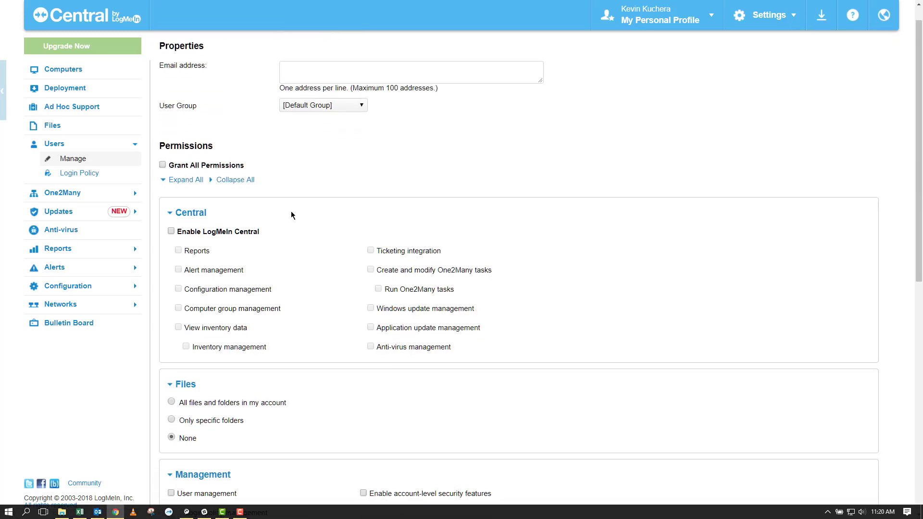
{"action": "scroll", "coordinate": [322, 218], "scroll_direction": "down", "scroll_amount": 4}
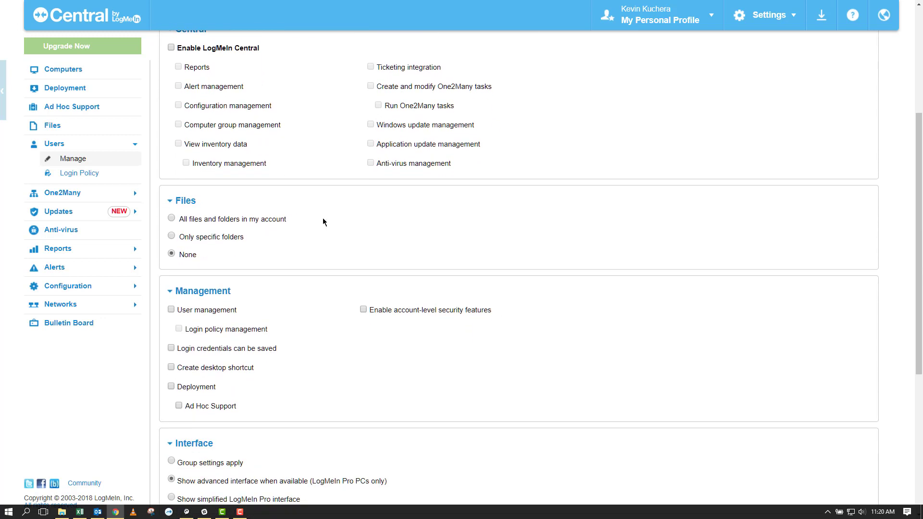
{"action": "scroll", "coordinate": [322, 221], "scroll_direction": "up", "scroll_amount": 2}
{"action": "scroll", "coordinate": [322, 222], "scroll_direction": "up", "scroll_amount": 3}
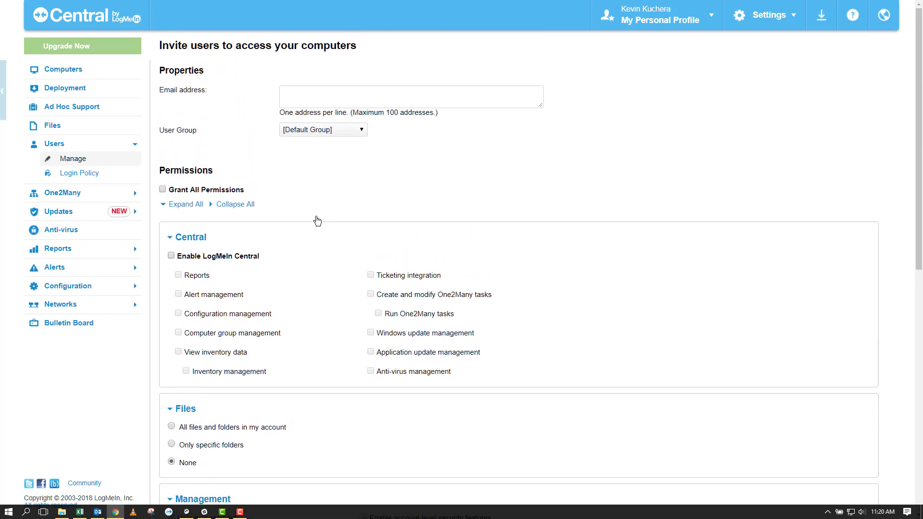
{"action": "left_click", "coordinate": [305, 95]}
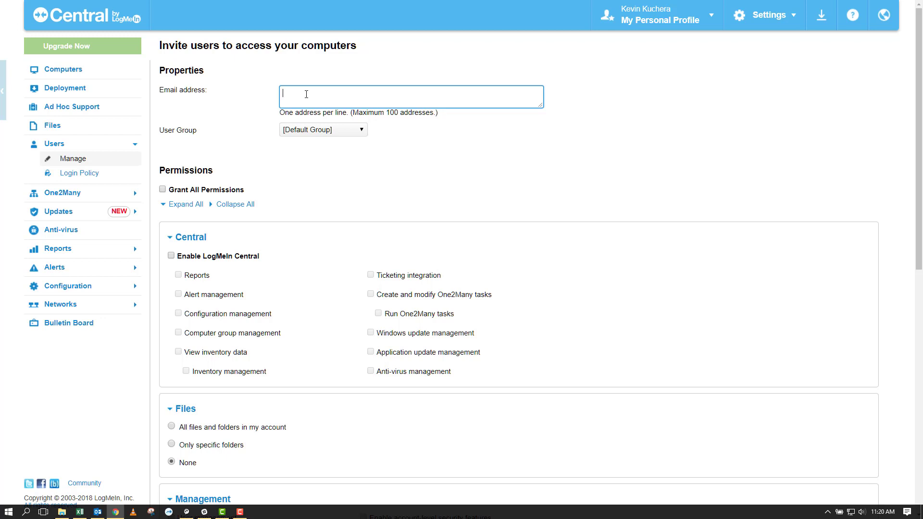
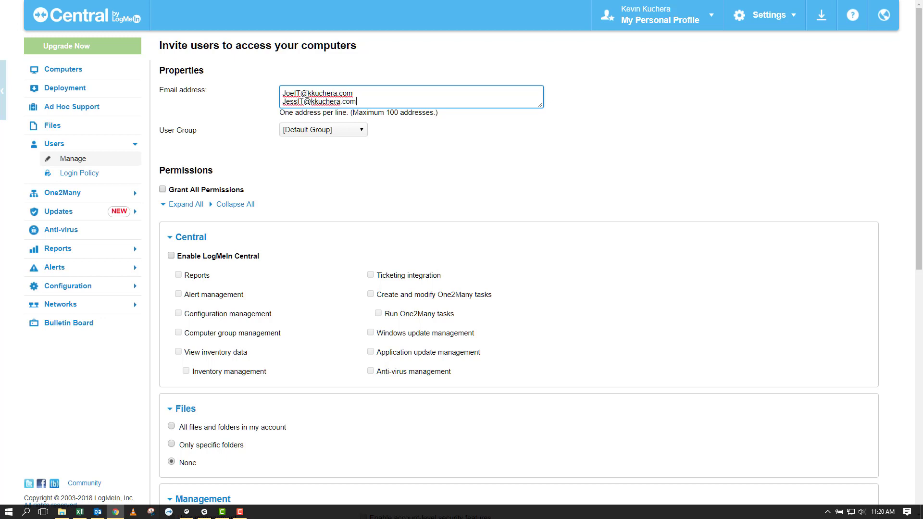
Assign the invitees to the IT Department group and review its inherited permissions
{"action": "left_click", "coordinate": [312, 130]}
{"action": "left_click", "coordinate": [313, 141]}
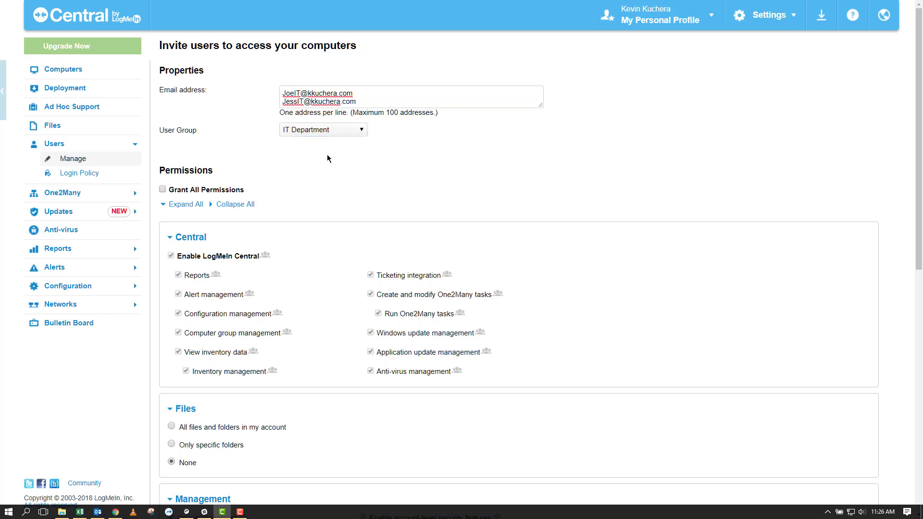
{"action": "scroll", "coordinate": [327, 154], "scroll_direction": "down", "scroll_amount": 2}
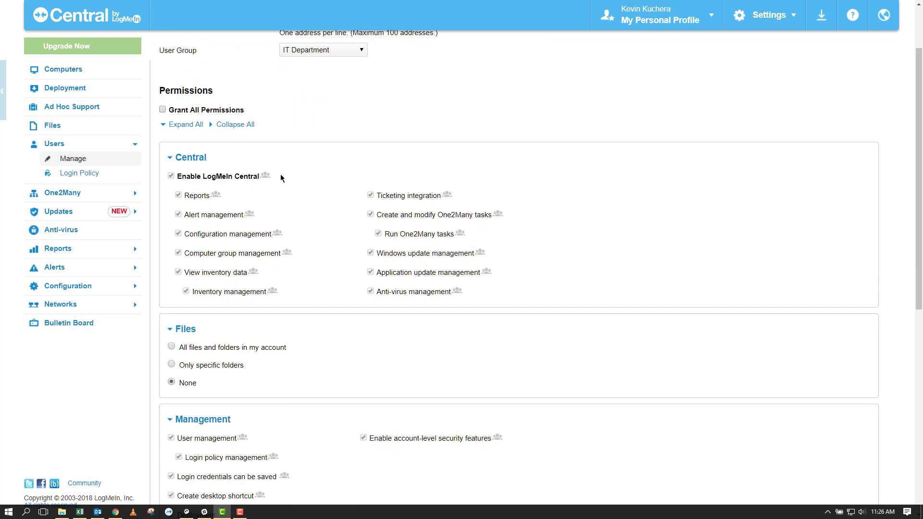
{"action": "mouse_move", "coordinate": [265, 179]}
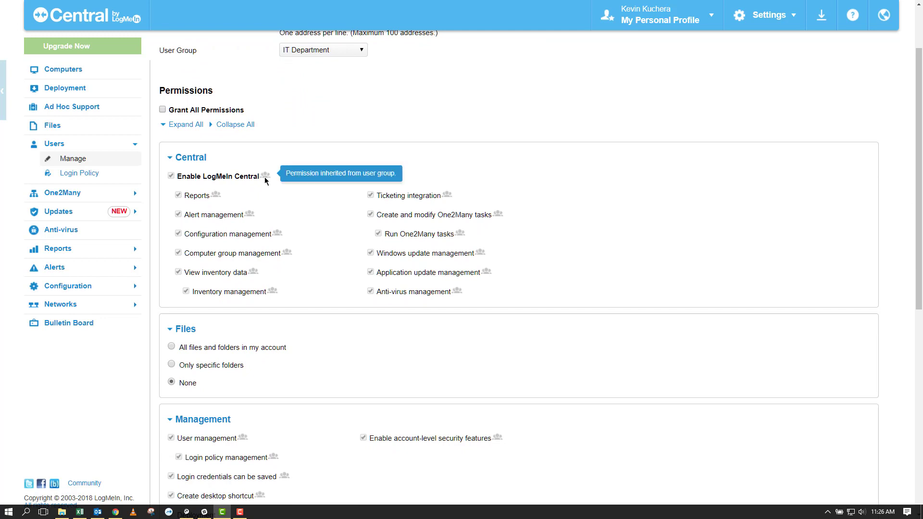
{"action": "scroll", "coordinate": [362, 139], "scroll_direction": "up", "scroll_amount": 2}
{"action": "scroll", "coordinate": [362, 141], "scroll_direction": "up", "scroll_amount": 1}
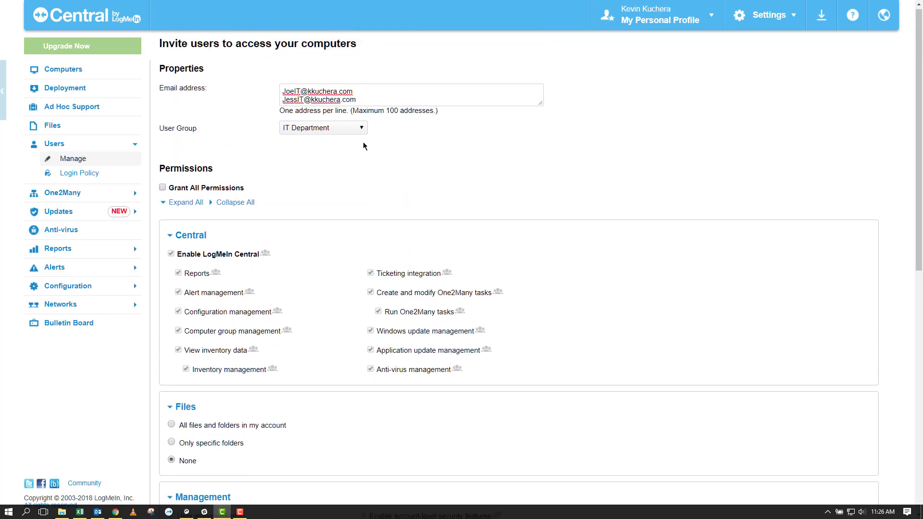
{"action": "left_click_drag", "start_coordinate": [359, 102], "coordinate": [269, 89]}
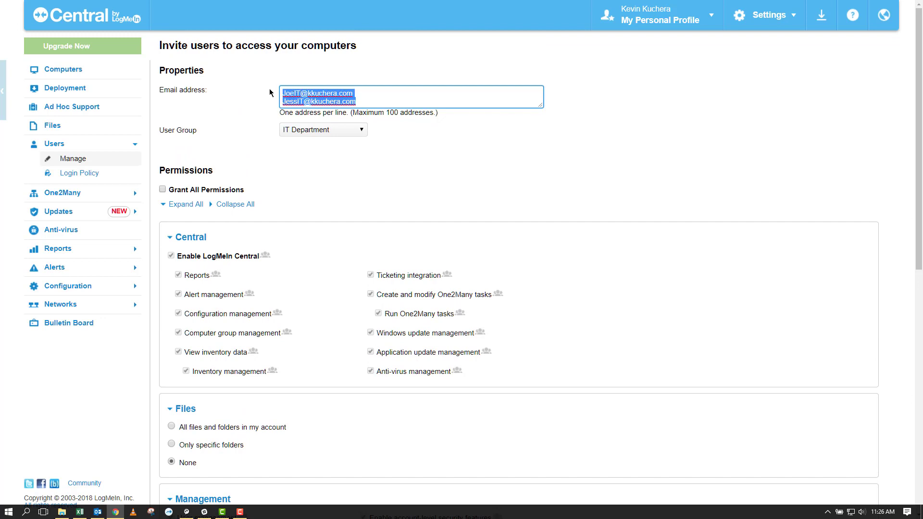
{"action": "left_click", "coordinate": [347, 167]}
Preview the invitation e-mail and send the invitations to both IT users
{"action": "scroll", "coordinate": [329, 171], "scroll_direction": "down", "scroll_amount": 5}
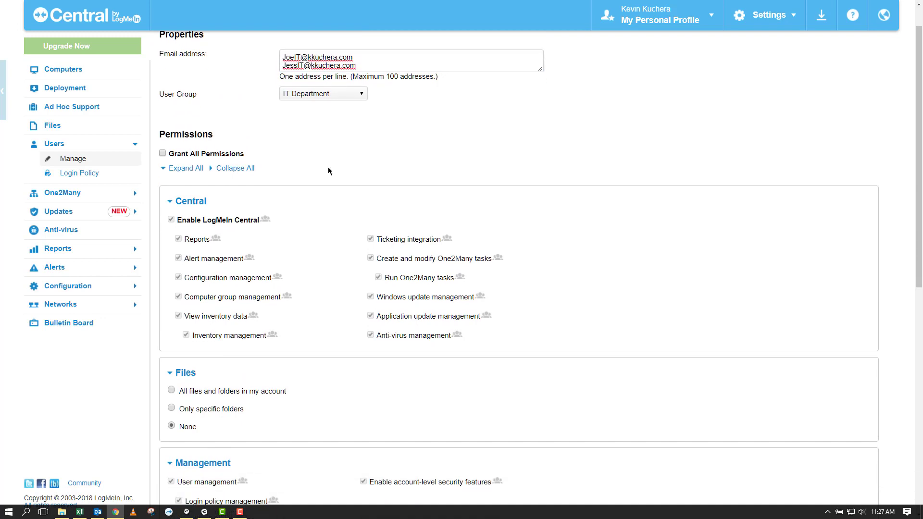
{"action": "scroll", "coordinate": [337, 236], "scroll_direction": "down", "scroll_amount": 4}
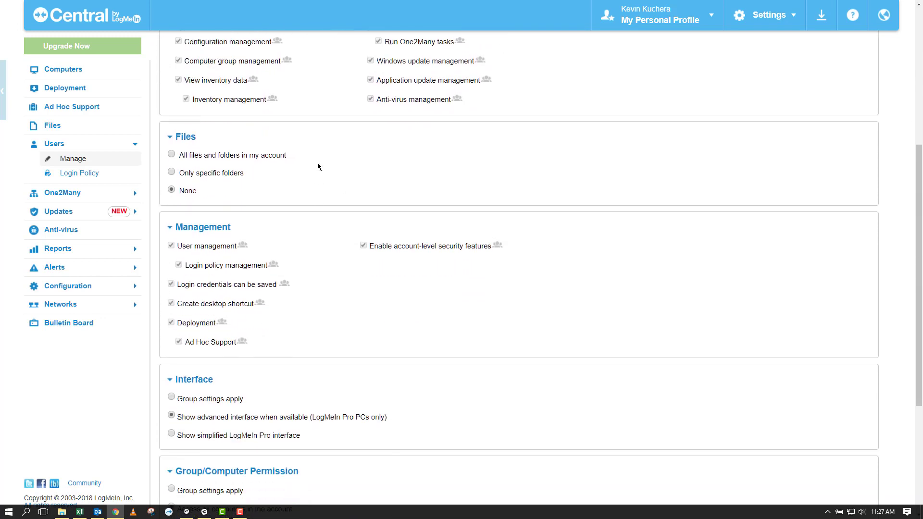
{"action": "scroll", "coordinate": [386, 177], "scroll_direction": "down", "scroll_amount": 1}
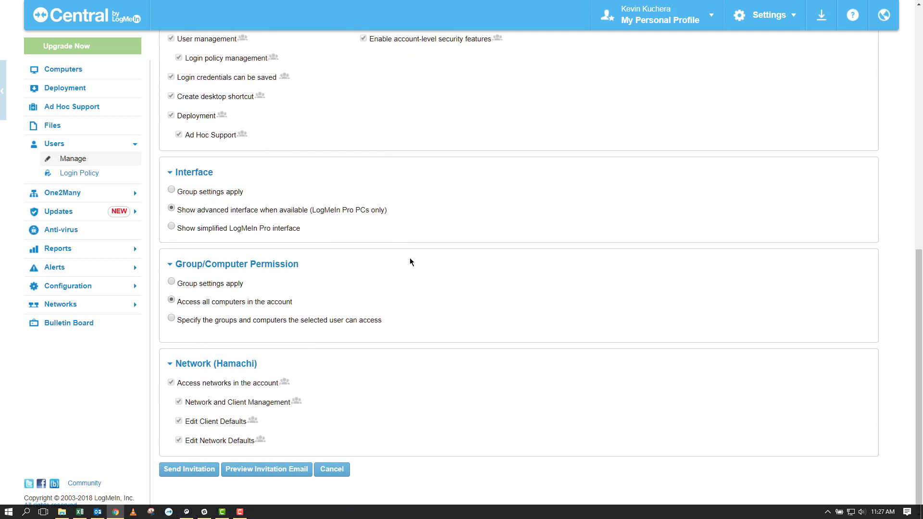
{"action": "left_click", "coordinate": [262, 475]}
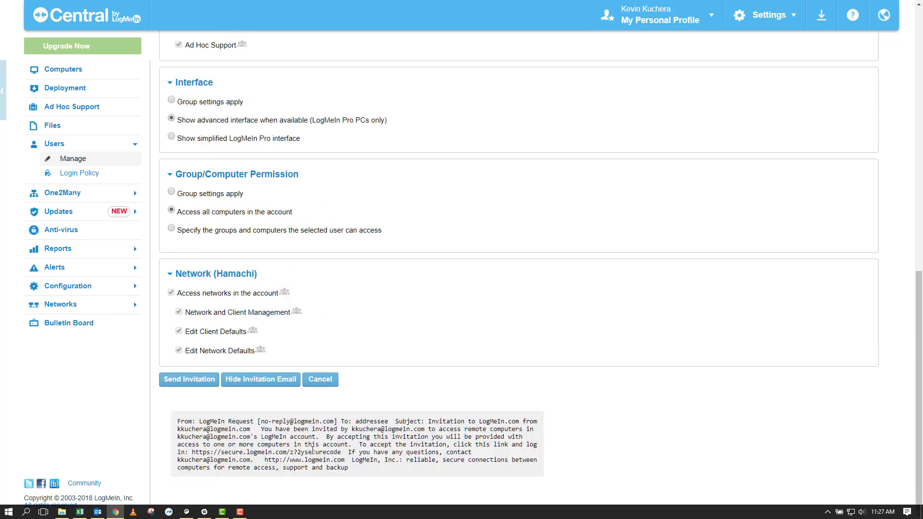
{"action": "left_click", "coordinate": [195, 382]}
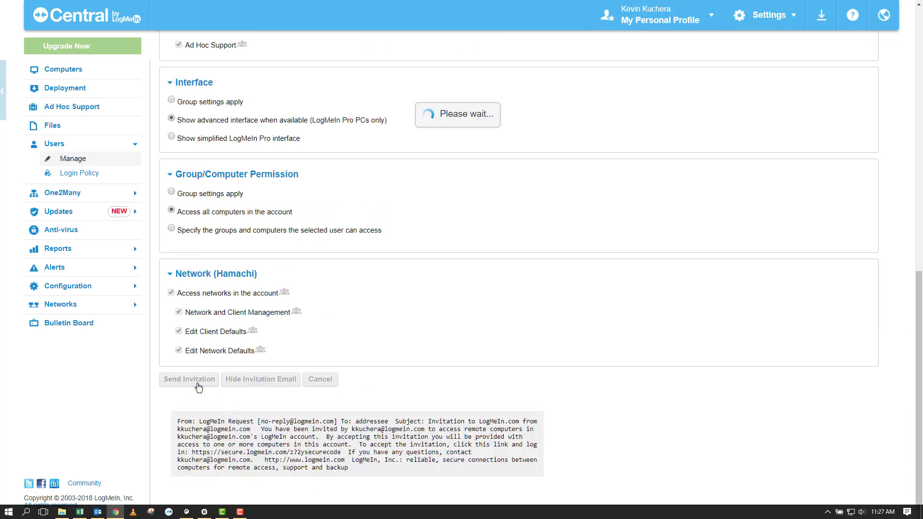
Return to the Users list showing two pending IT Department users, then start another invitation
{"action": "left_click", "coordinate": [72, 159]}
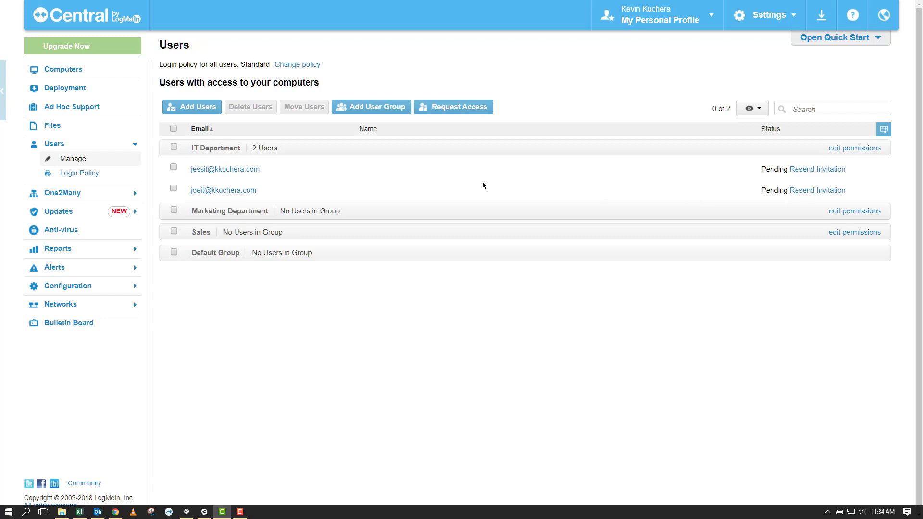
{"action": "left_click", "coordinate": [192, 108]}
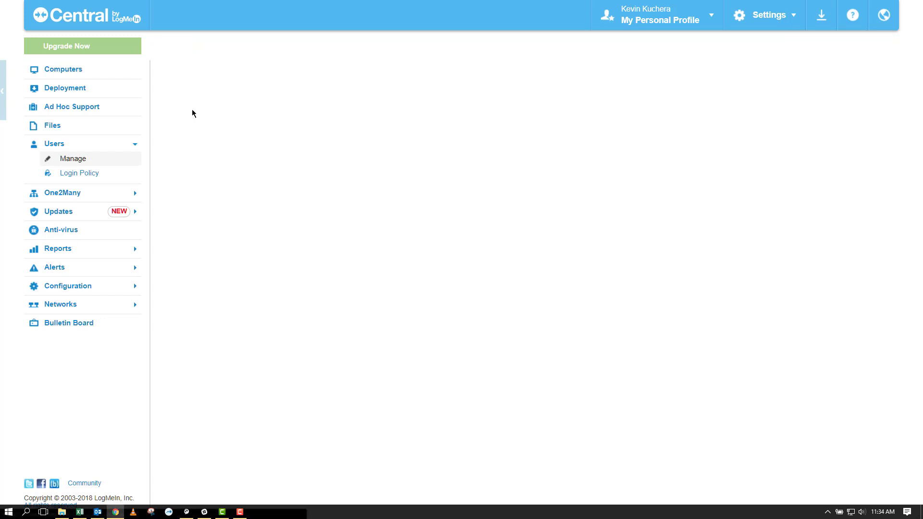
Enter the two Marketing users' e-mail addresses on separate lines and assign them to Marketing Department
{"action": "left_click", "coordinate": [300, 92]}
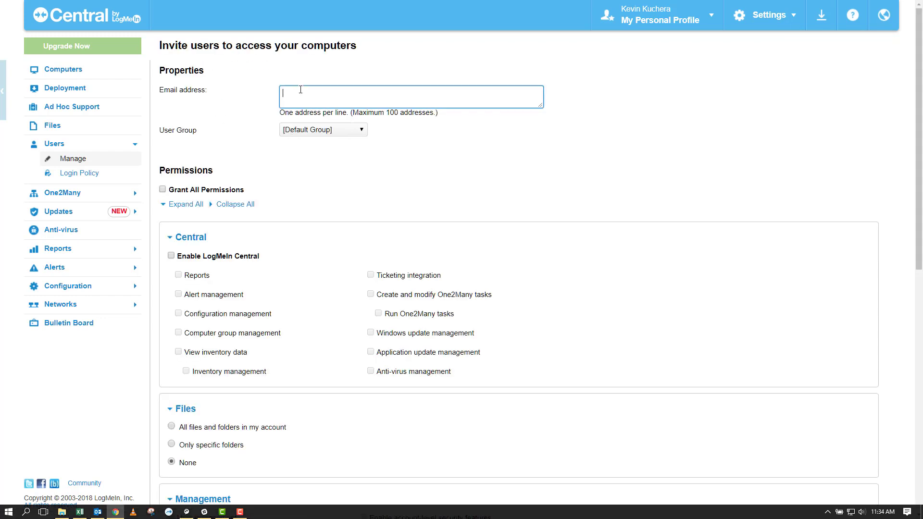
{"action": "key", "text": "Return"}
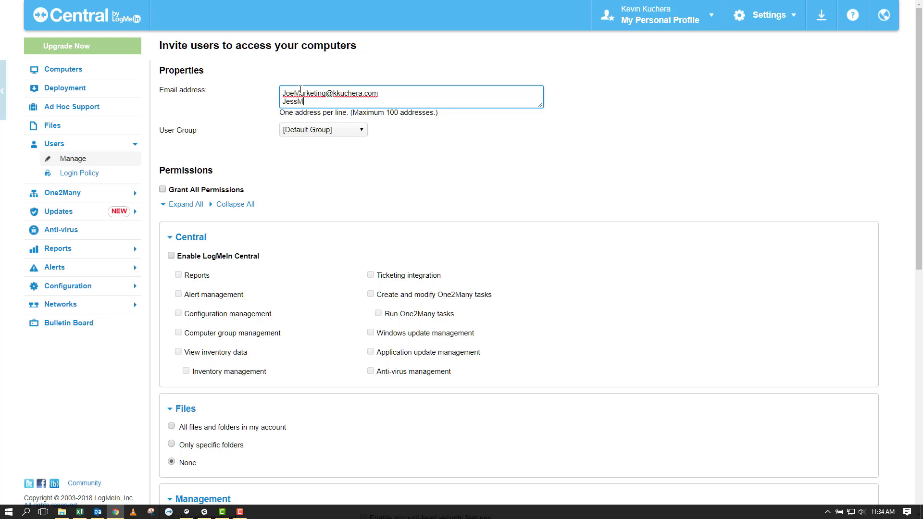
{"action": "left_click", "coordinate": [322, 131]}
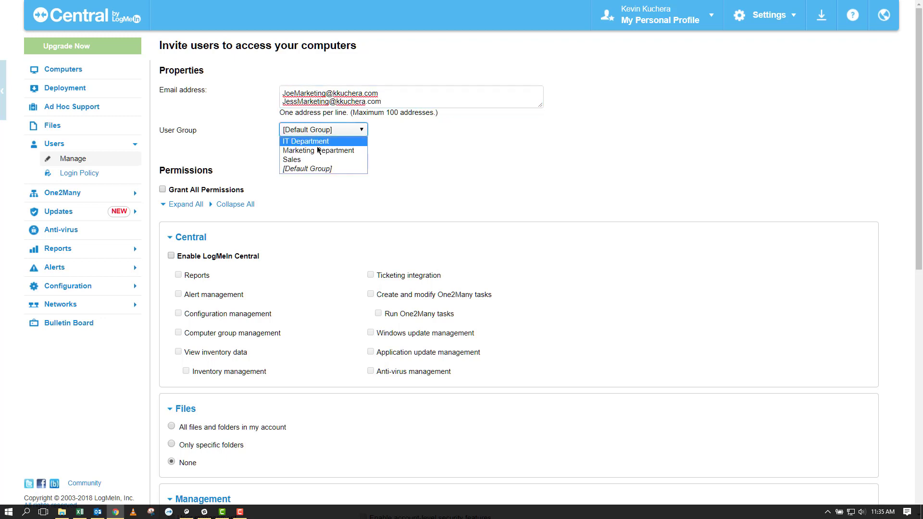
{"action": "left_click", "coordinate": [317, 149]}
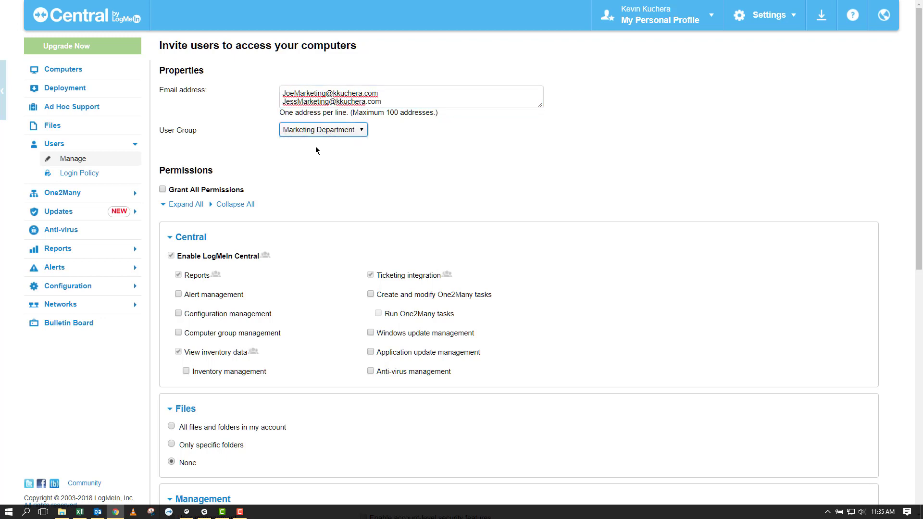
Set Interface and Group/Computer Permission to 'Group settings apply' and send the invitation
{"action": "mouse_move", "coordinate": [268, 260]}
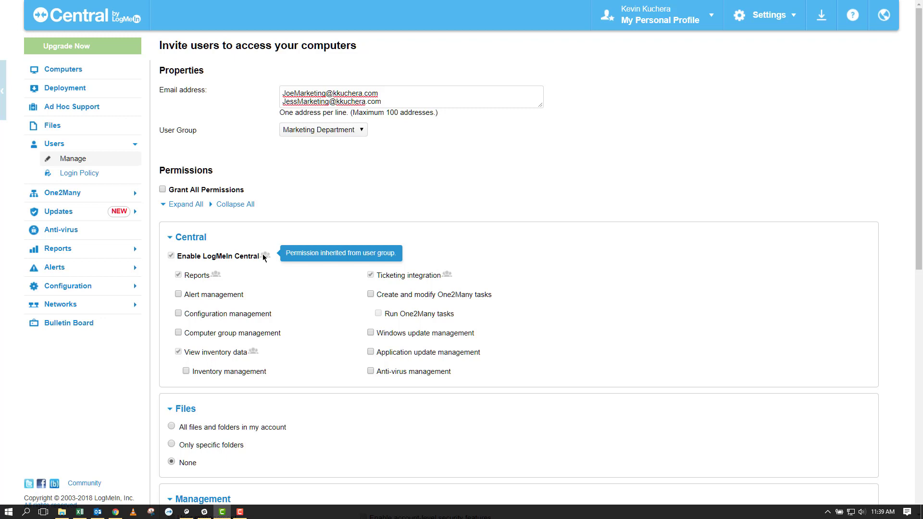
{"action": "scroll", "coordinate": [263, 259], "scroll_direction": "down", "scroll_amount": 3}
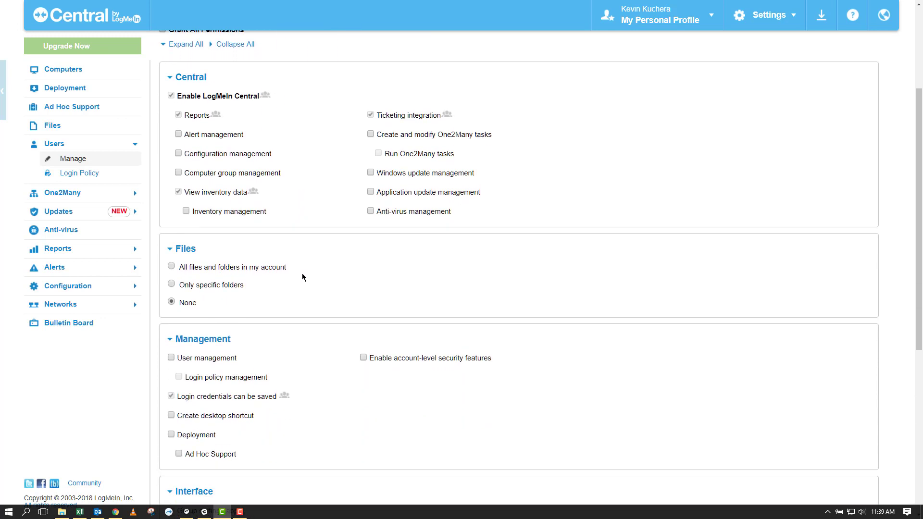
{"action": "scroll", "coordinate": [302, 278], "scroll_direction": "down", "scroll_amount": 5}
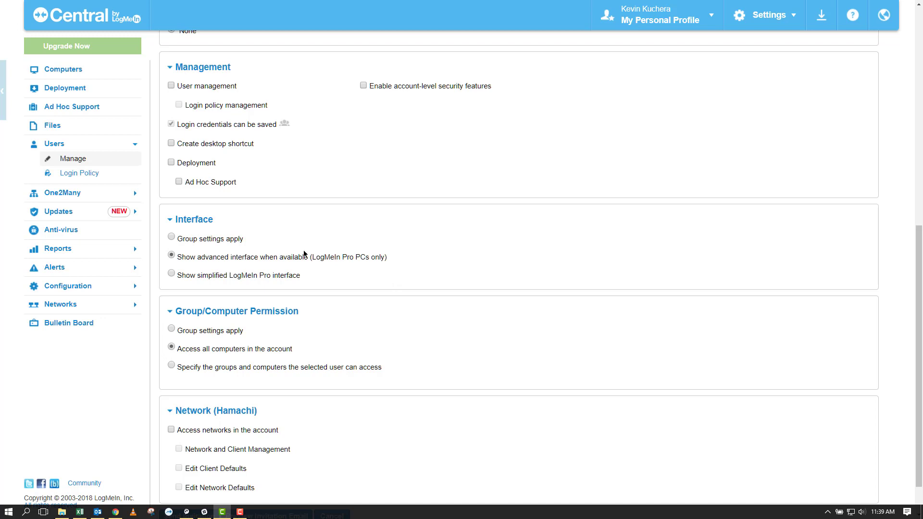
{"action": "left_click", "coordinate": [171, 238]}
{"action": "left_click", "coordinate": [171, 330]}
{"action": "scroll", "coordinate": [425, 328], "scroll_direction": "down", "scroll_amount": 1}
{"action": "scroll", "coordinate": [430, 330], "scroll_direction": "down", "scroll_amount": 1}
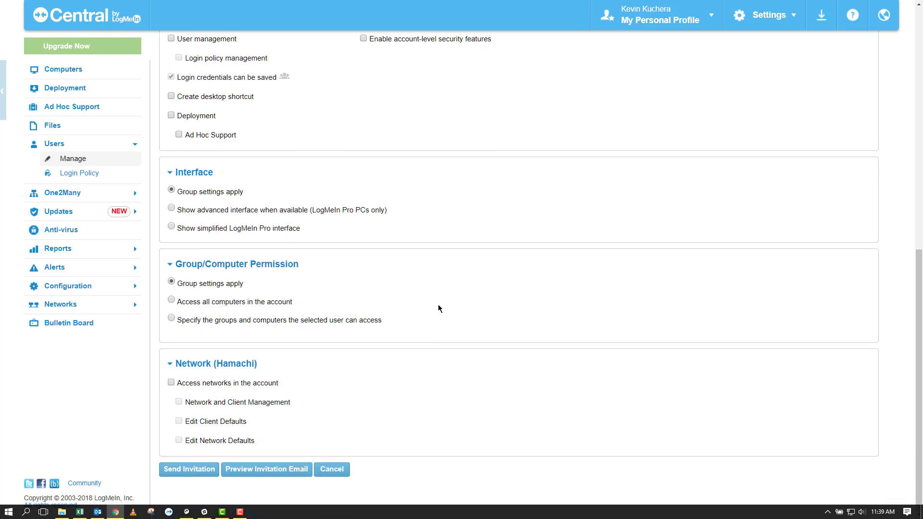
{"action": "left_click", "coordinate": [181, 471]}
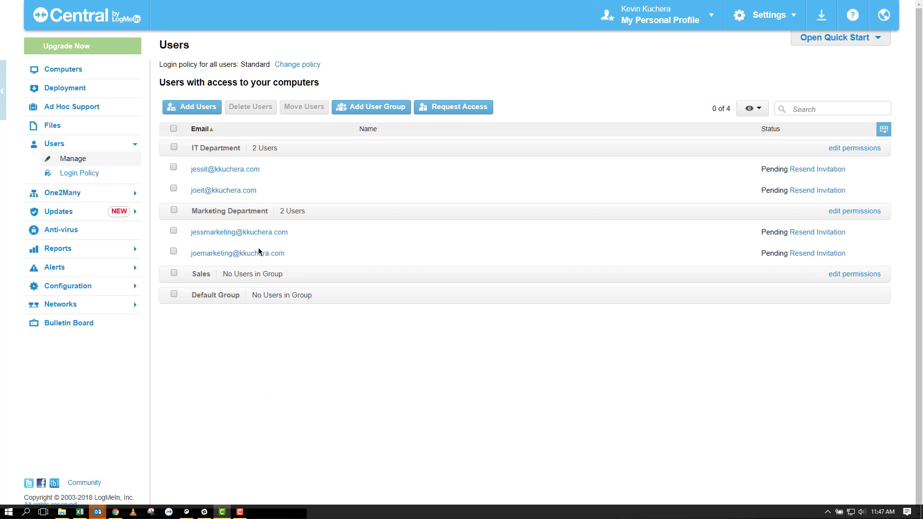
Open a blank Add Users invitation form from the Users page
{"action": "left_click", "coordinate": [195, 107]}
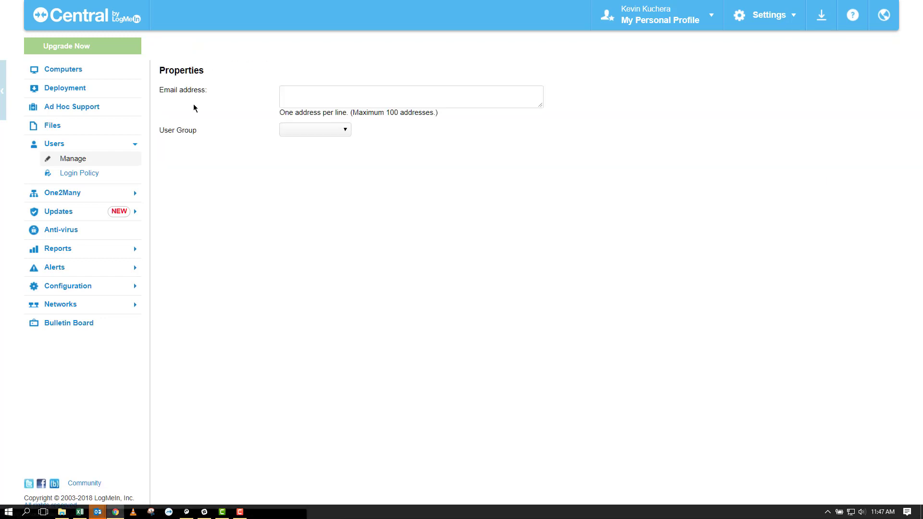
Enter the sales user's e-mail address and assign them to the Sales group
{"action": "left_click", "coordinate": [301, 95]}
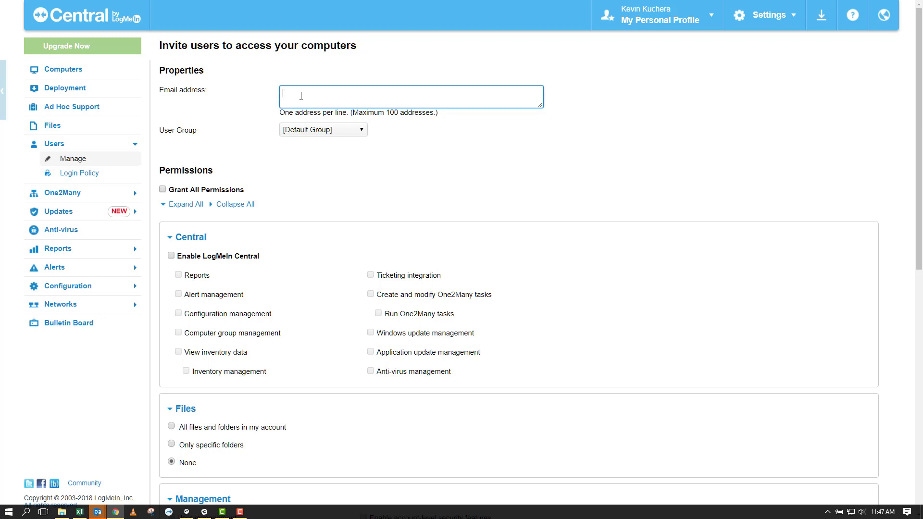
{"action": "left_click", "coordinate": [306, 131]}
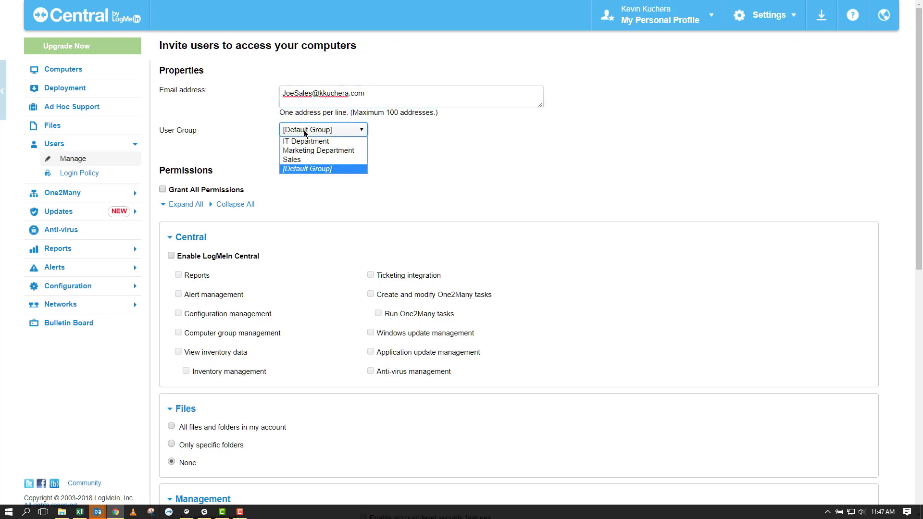
{"action": "left_click", "coordinate": [298, 159]}
{"action": "scroll", "coordinate": [303, 211], "scroll_direction": "down", "scroll_amount": 2}
{"action": "scroll", "coordinate": [294, 235], "scroll_direction": "down", "scroll_amount": 6}
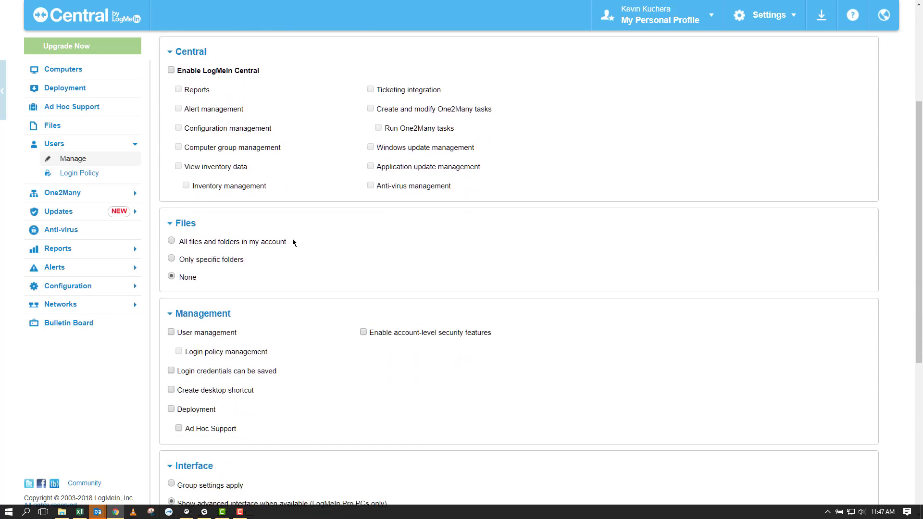
Set Interface to group settings and restrict computer access to the CENTCOM computer only
{"action": "left_click", "coordinate": [172, 285]}
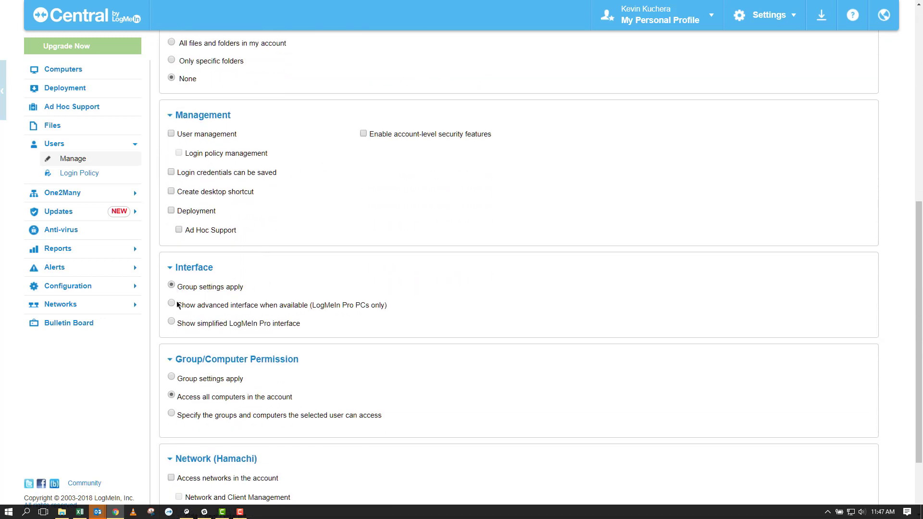
{"action": "left_click", "coordinate": [171, 414]}
{"action": "scroll", "coordinate": [236, 398], "scroll_direction": "down", "scroll_amount": 2}
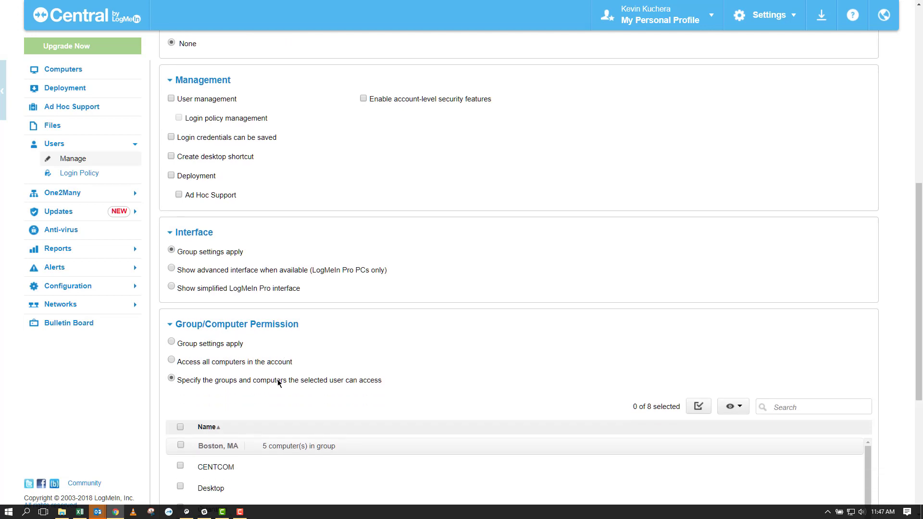
{"action": "left_click", "coordinate": [180, 388]}
{"action": "scroll", "coordinate": [413, 300], "scroll_direction": "down", "scroll_amount": 2}
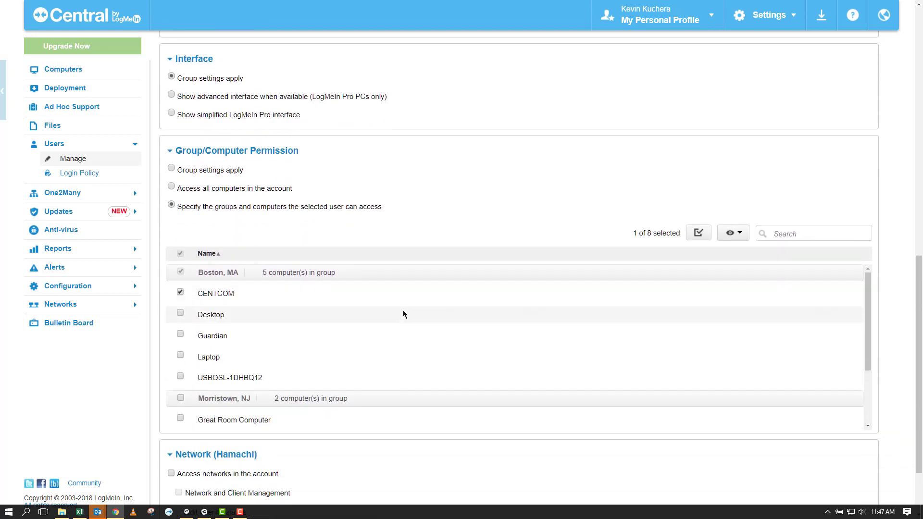
{"action": "scroll", "coordinate": [404, 313], "scroll_direction": "down", "scroll_amount": 2}
{"action": "scroll", "coordinate": [394, 437], "scroll_direction": "down", "scroll_amount": 2}
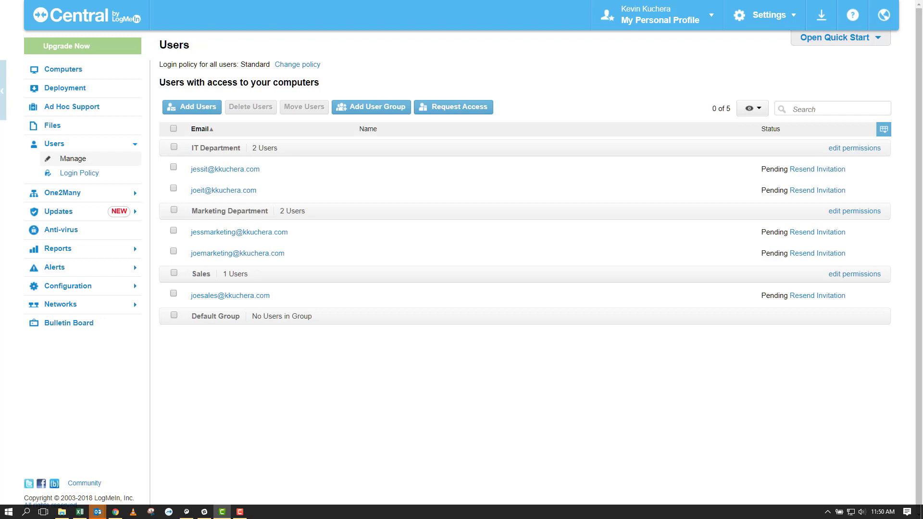
{"action": "left_click", "coordinate": [196, 108]}
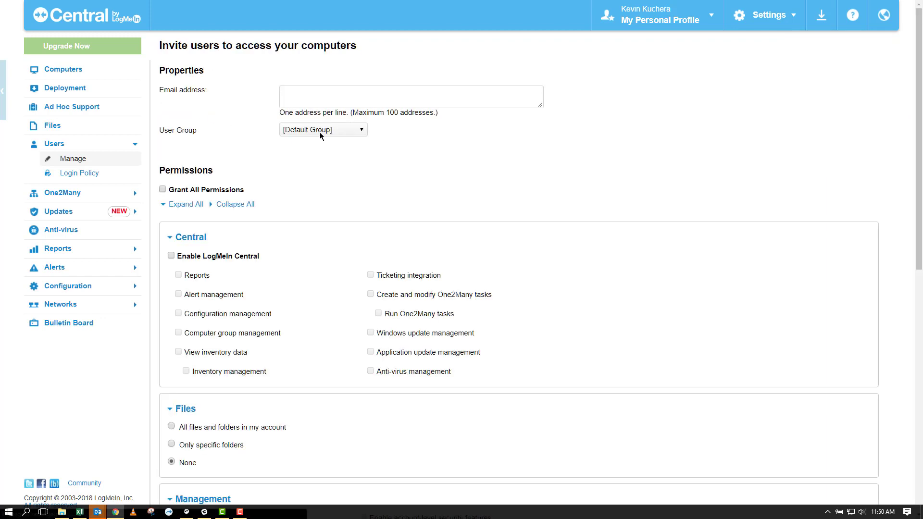
{"action": "left_click", "coordinate": [172, 256]}
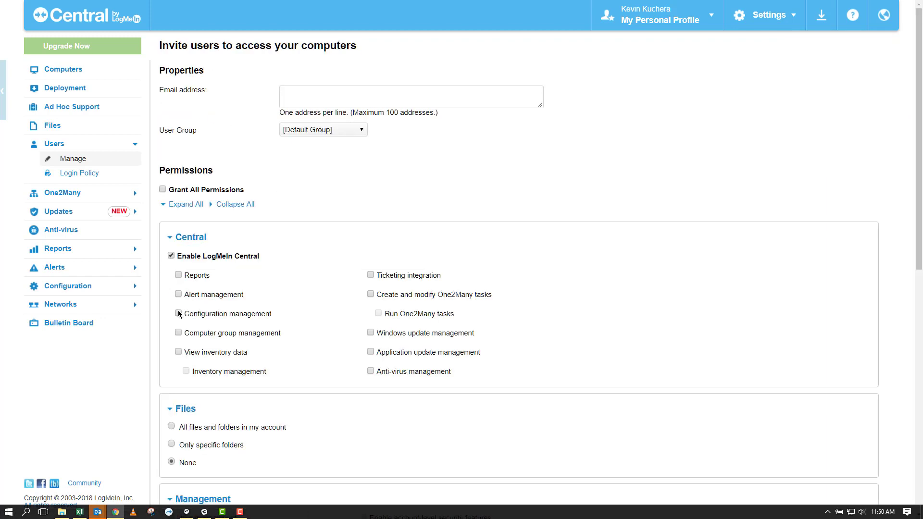
{"action": "left_click", "coordinate": [178, 313]}
{"action": "left_click", "coordinate": [371, 333]}
{"action": "left_click", "coordinate": [68, 159]}
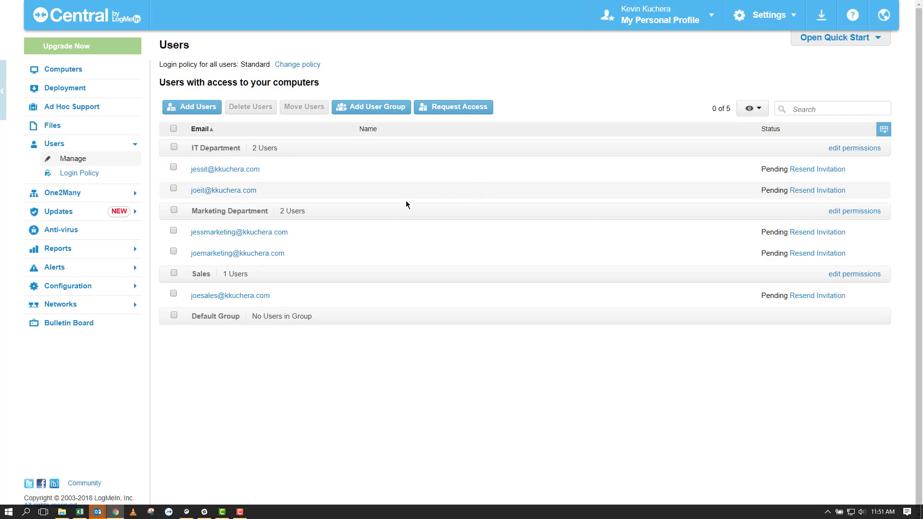
Open the first Marketing Department user, tick Alert management, and save the permissions
{"action": "left_click", "coordinate": [251, 232]}
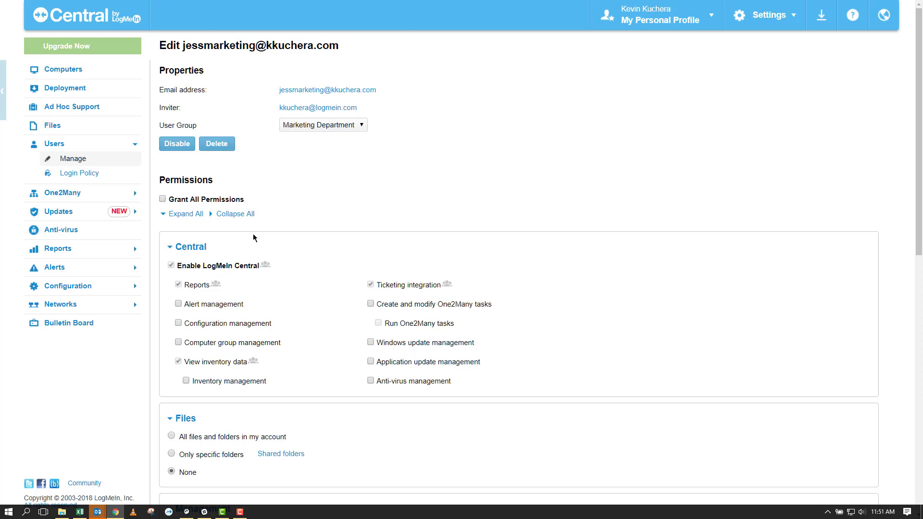
{"action": "left_click", "coordinate": [179, 305]}
{"action": "scroll", "coordinate": [284, 295], "scroll_direction": "down", "scroll_amount": 3}
{"action": "scroll", "coordinate": [284, 299], "scroll_direction": "down", "scroll_amount": 1}
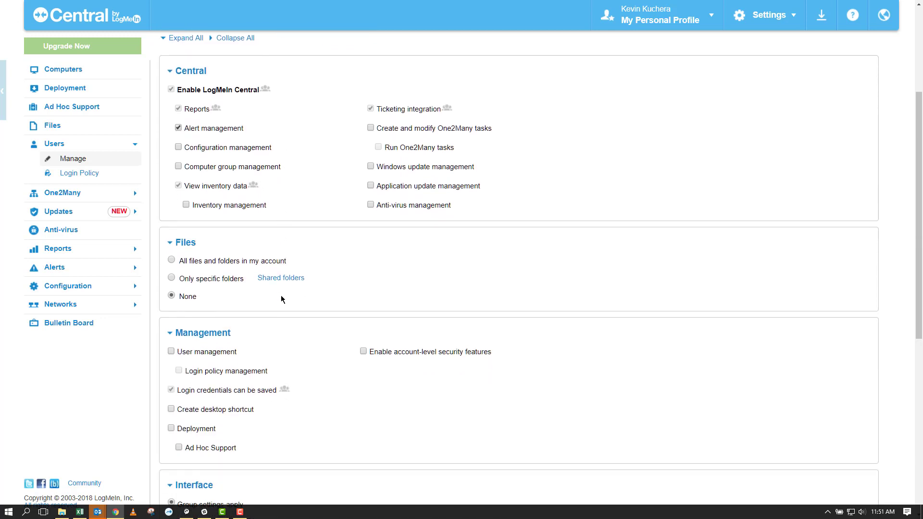
{"action": "scroll", "coordinate": [282, 299], "scroll_direction": "down", "scroll_amount": 6}
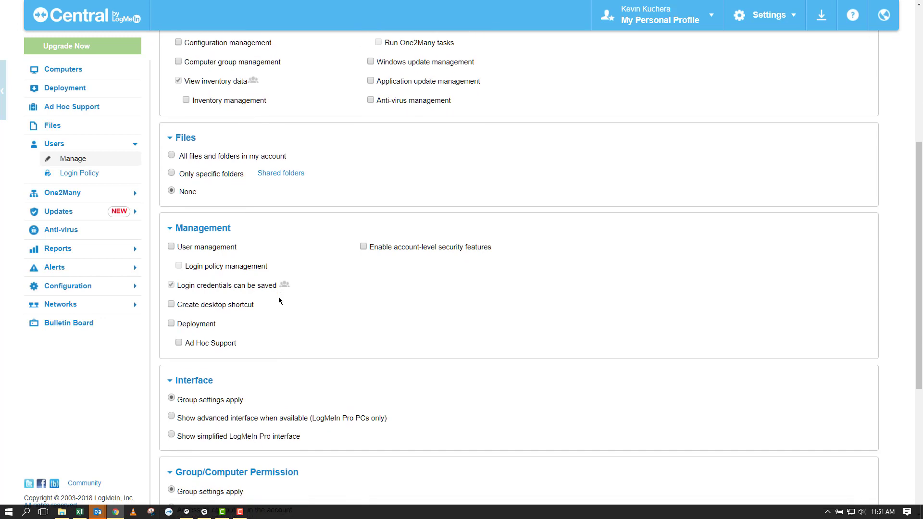
{"action": "scroll", "coordinate": [276, 303], "scroll_direction": "down", "scroll_amount": 2}
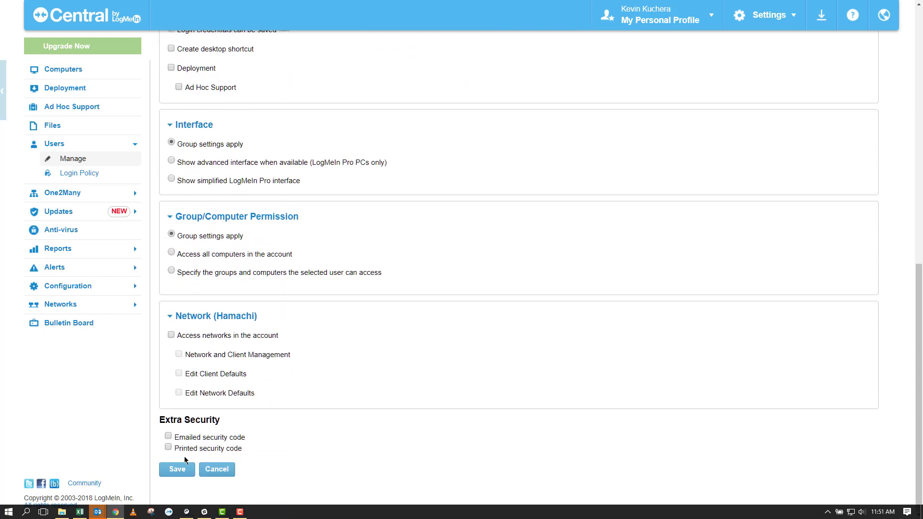
{"action": "left_click", "coordinate": [173, 470]}
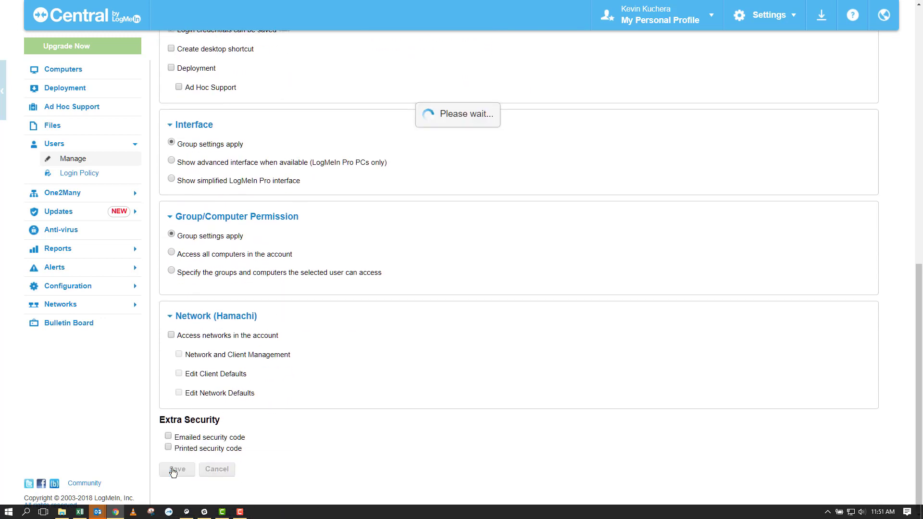